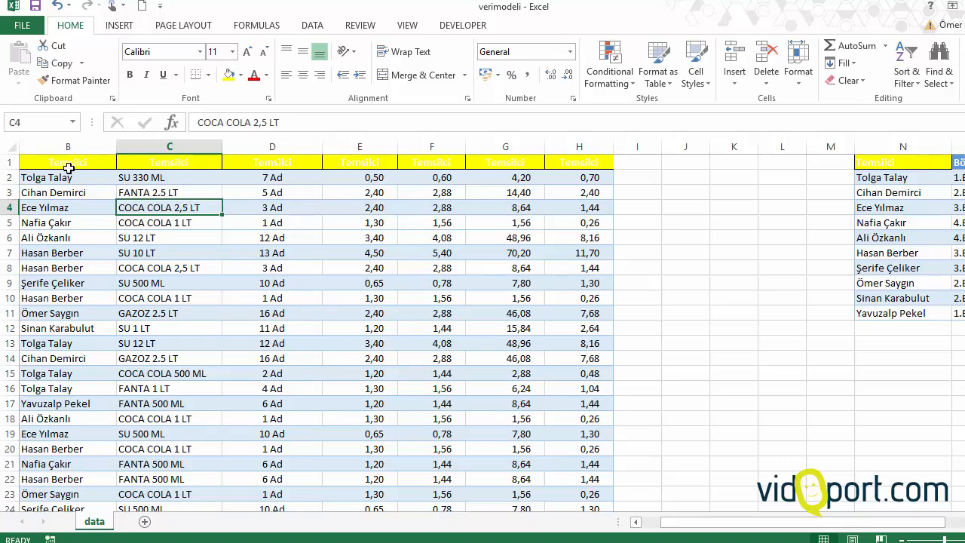
click(8, 163)
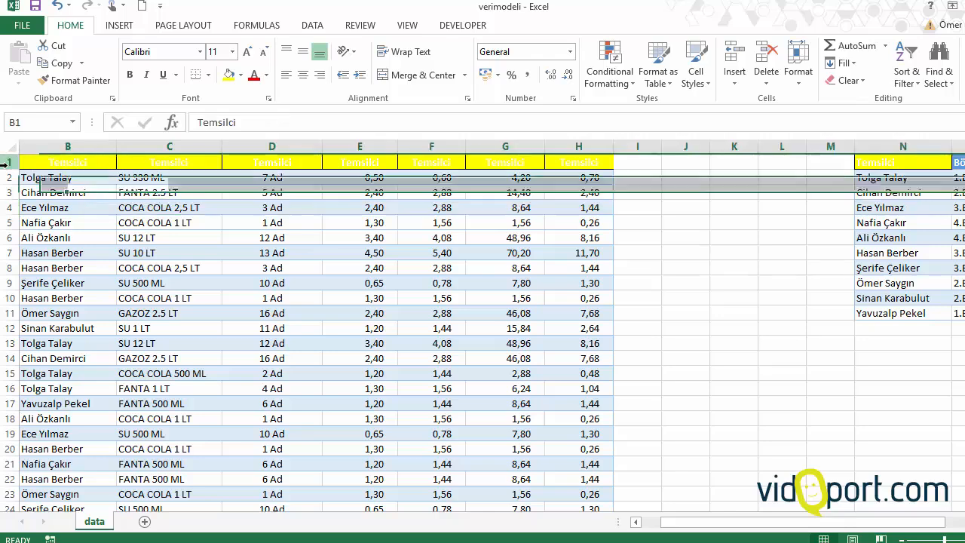
right_click(9, 162)
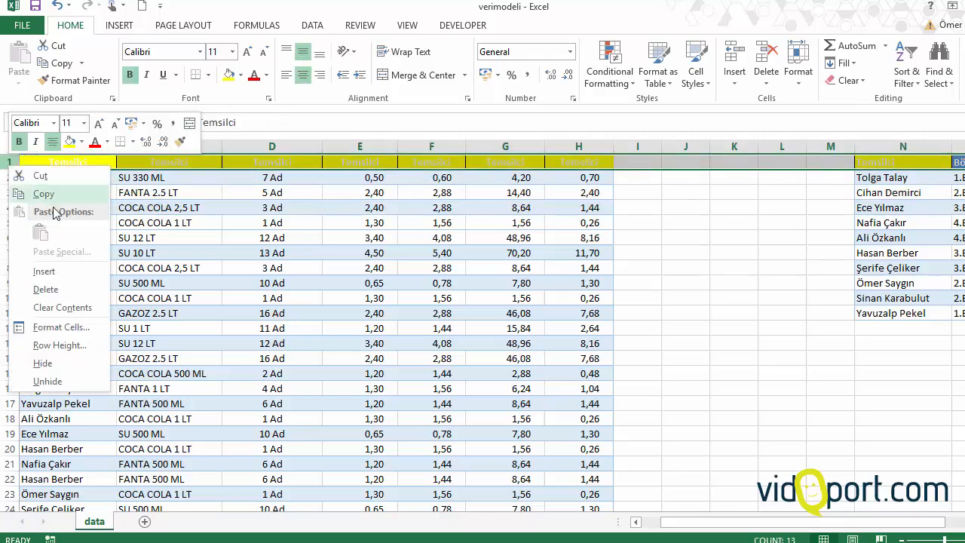
click(60, 274)
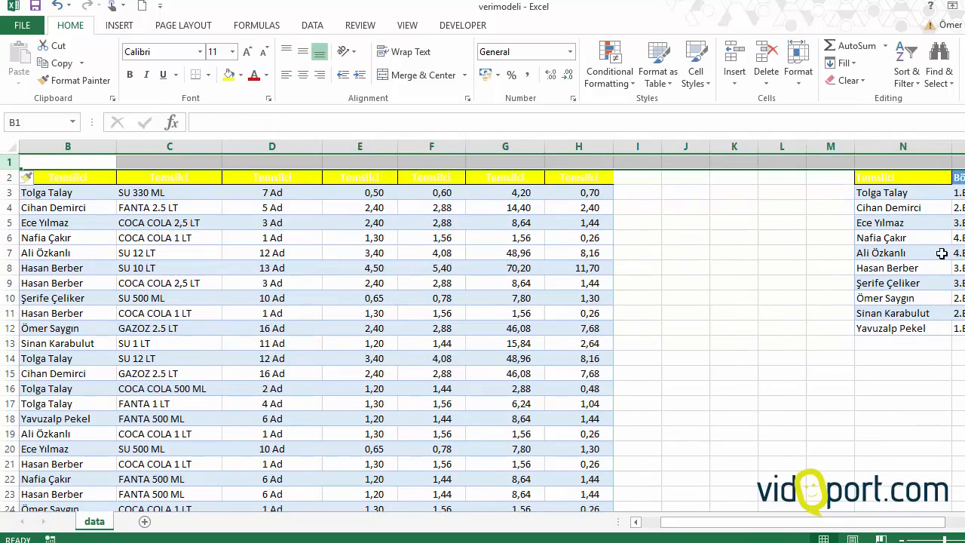
drag(942, 253, 928, 254)
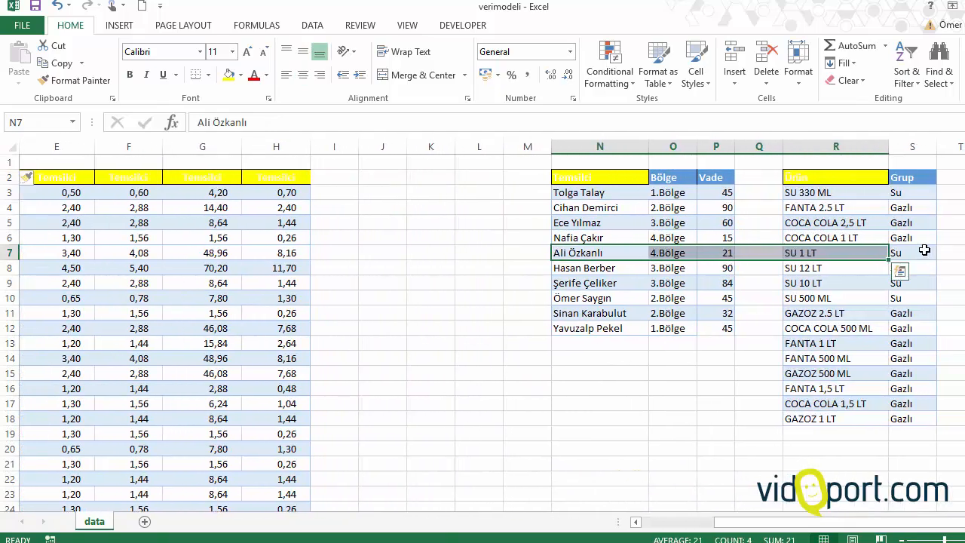
click(252, 226)
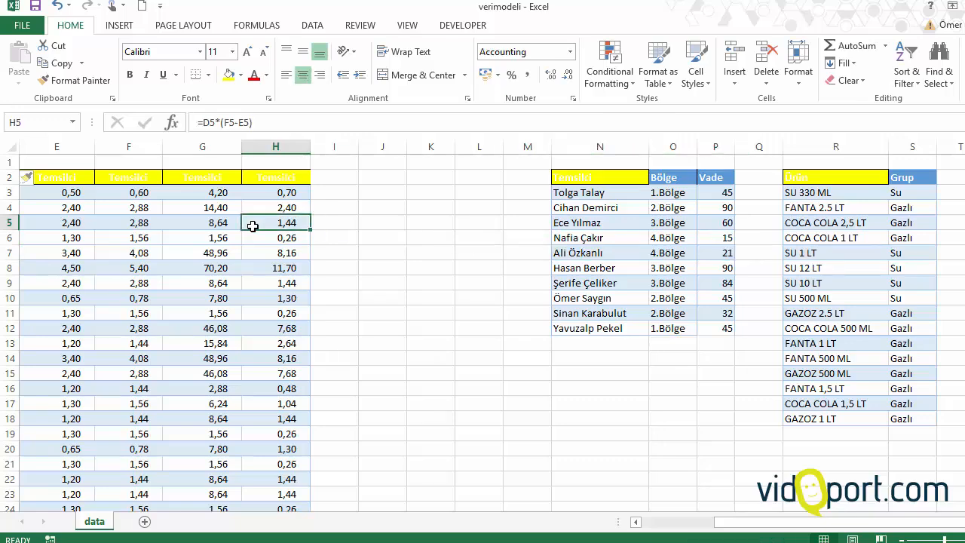
key(ctrl+z)
Step: Insert blank cells above the table's header range B1:H1, shifting the existing cells down
click(47, 193)
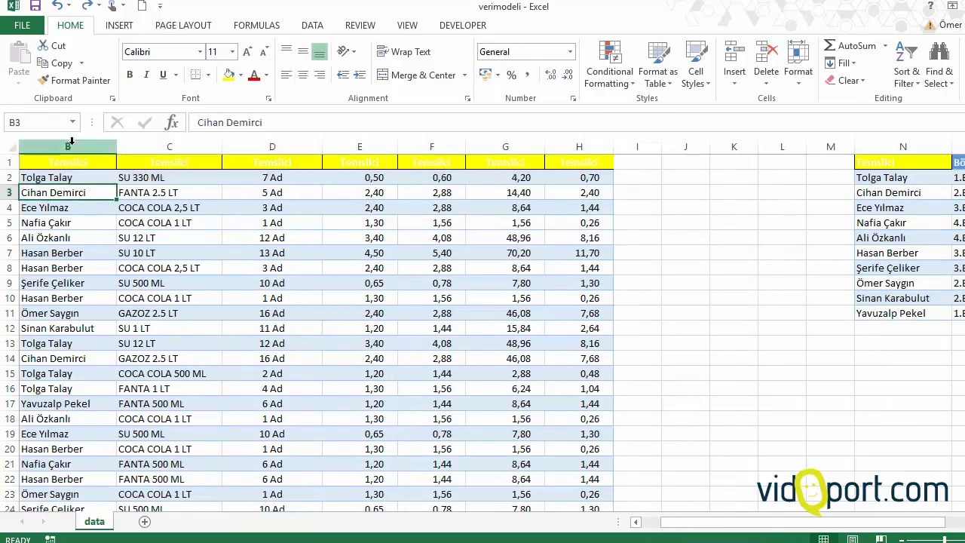
click(51, 163)
drag(50, 163, 596, 163)
right_click(596, 163)
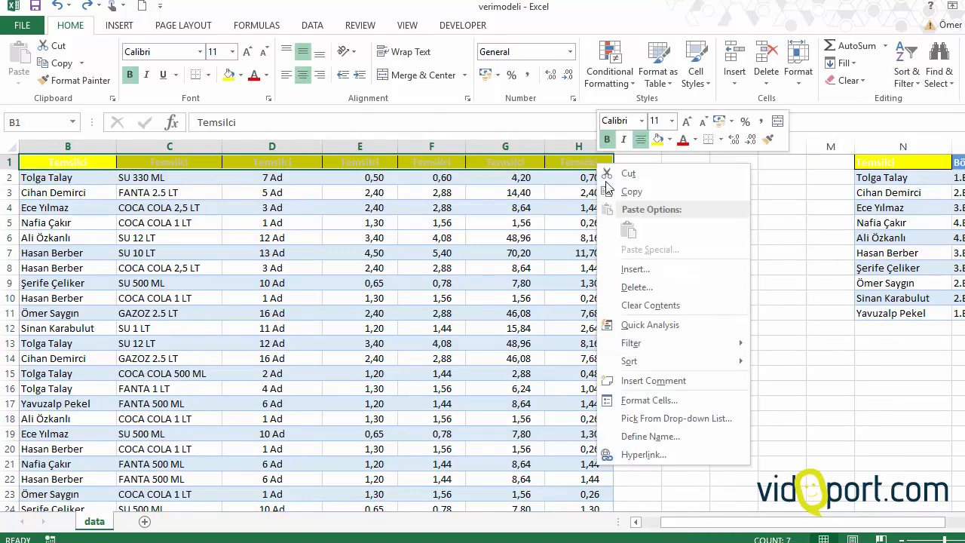
click(635, 270)
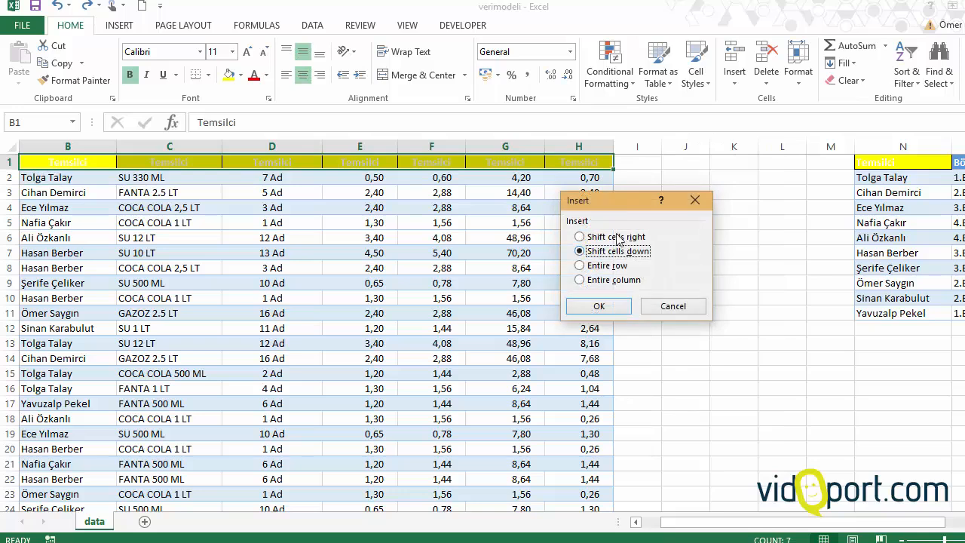
drag(611, 201, 435, 176)
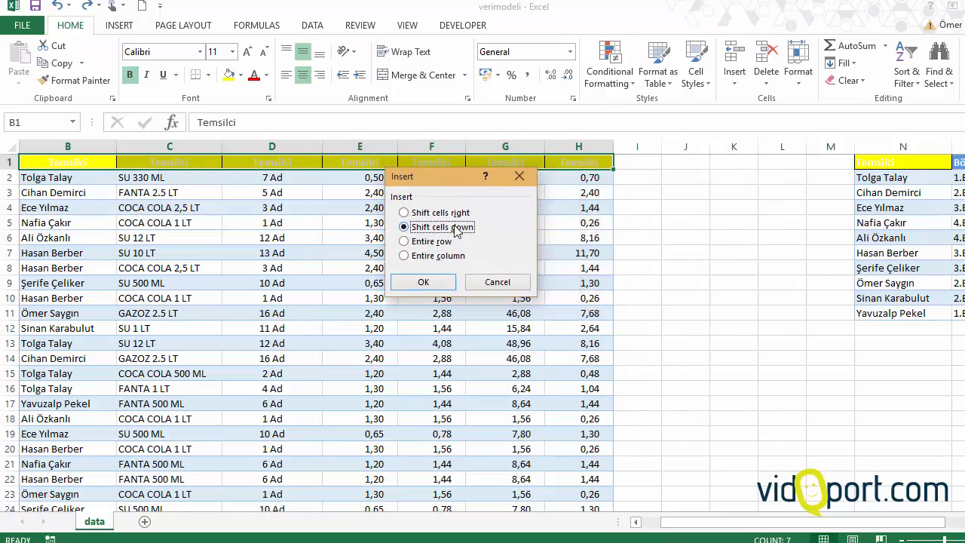
click(427, 283)
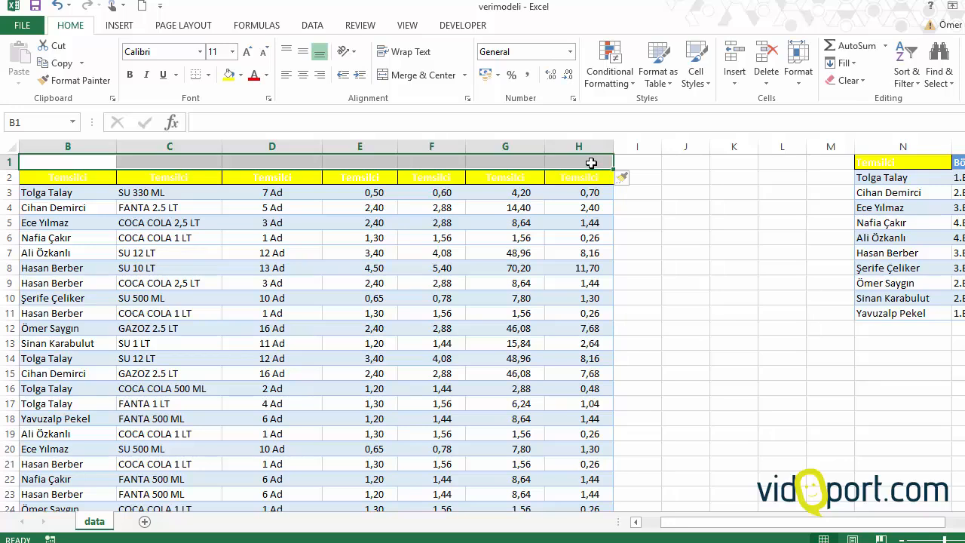
Step: Enter the title Satış Listesi in B1 and merge and center it across B1:H1
text(Satış Listesi)
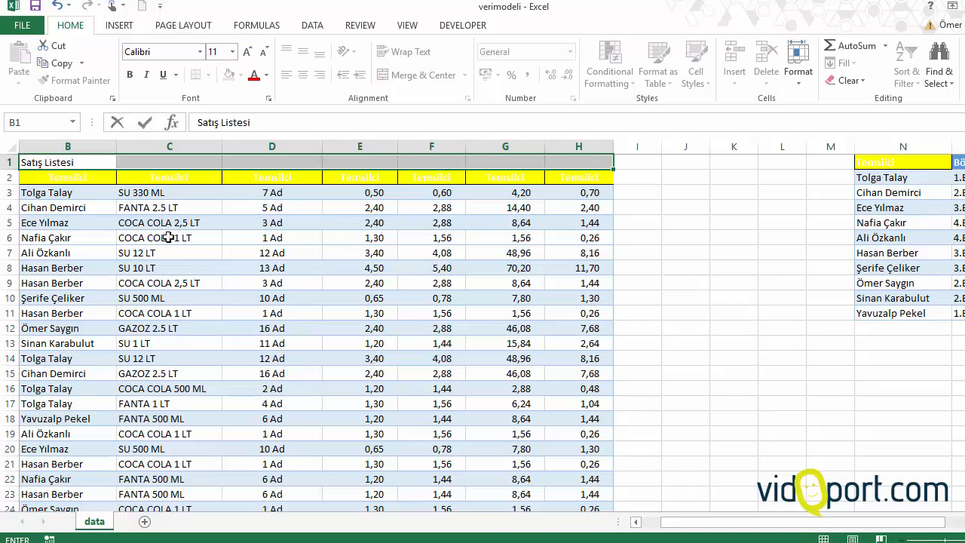
click(169, 268)
drag(103, 161, 574, 143)
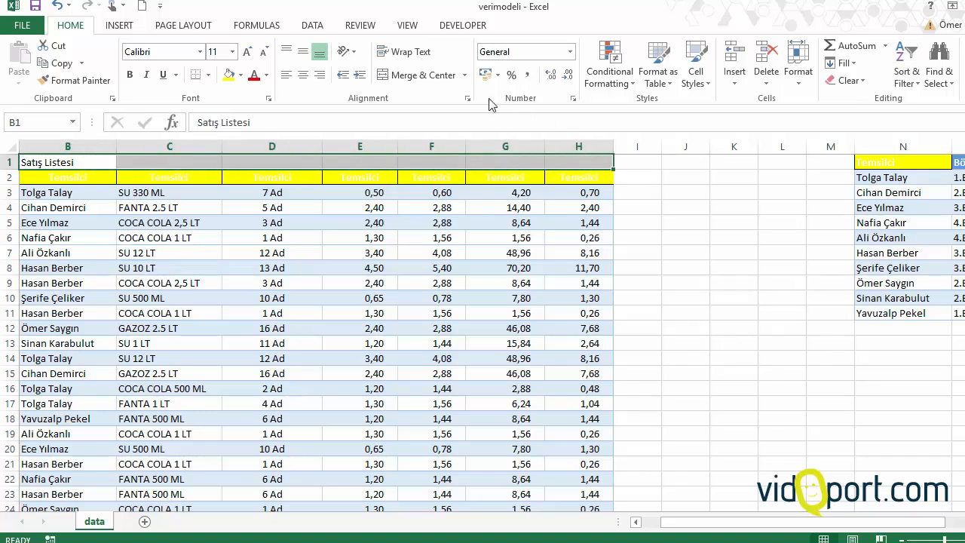
click(438, 75)
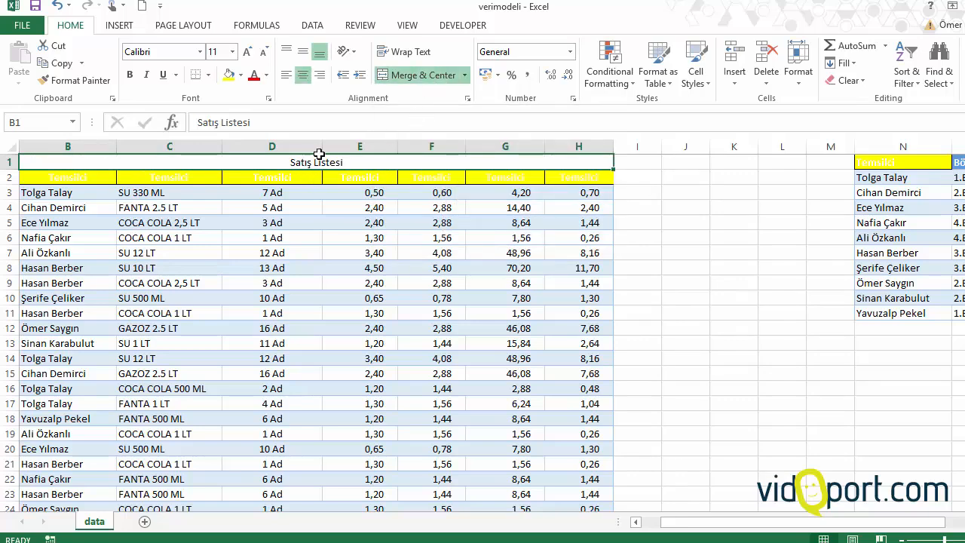
click(342, 223)
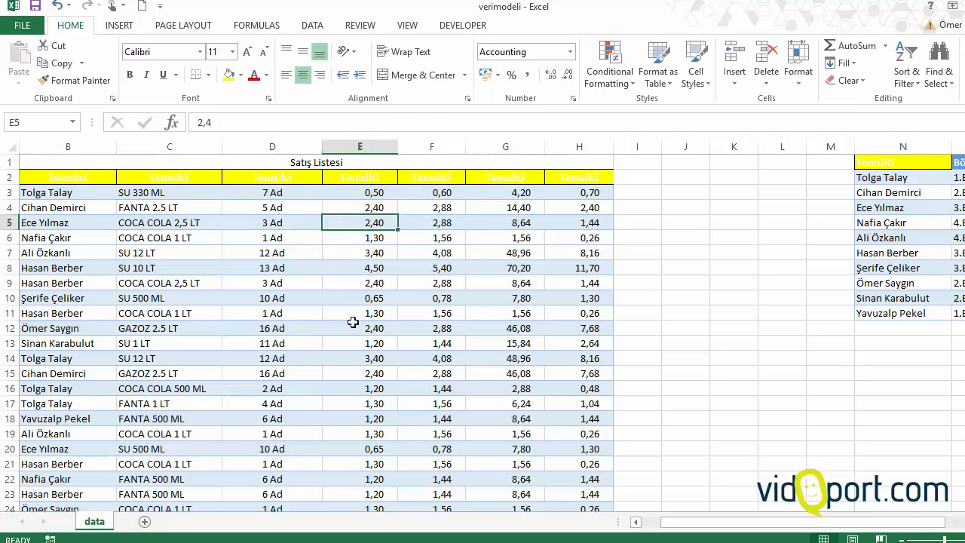
Step: Insert a blank row at row 14 of the sales list
drag(57, 359, 551, 352)
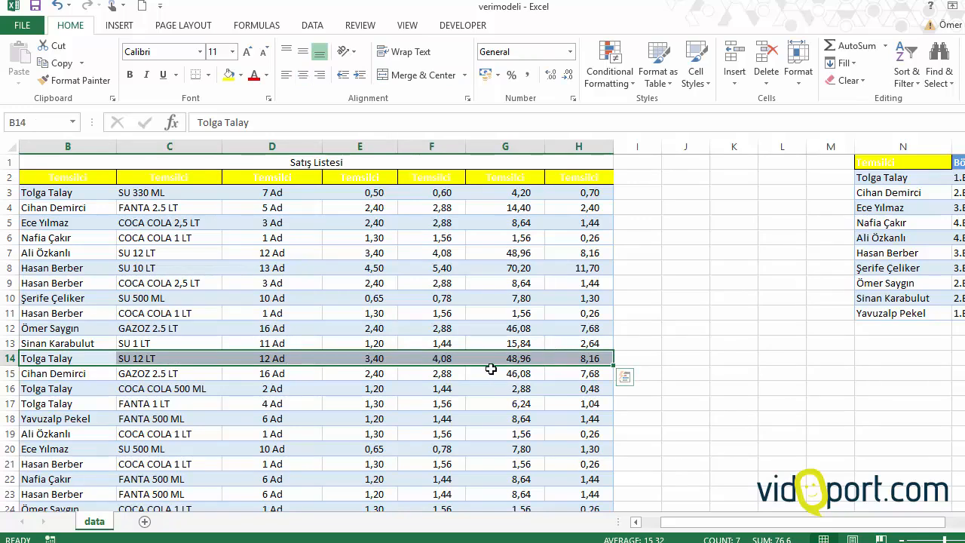
key(alt)
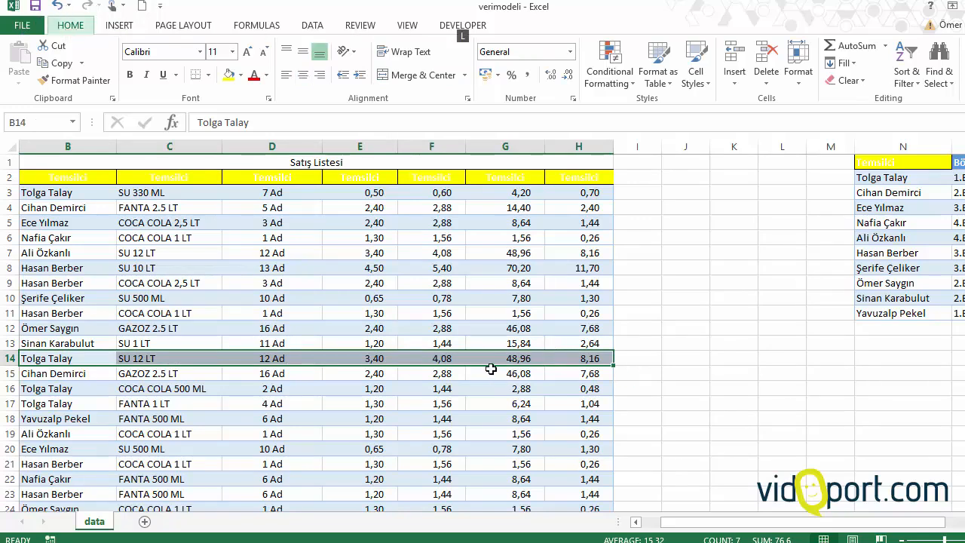
key(i)
key(r)
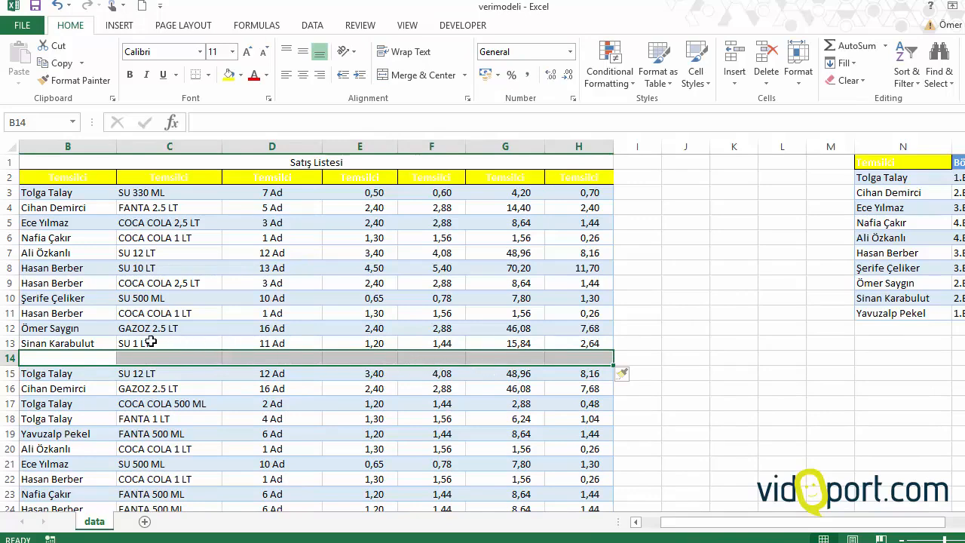
Step: Enter the heading Marmara Satış Temsilcileri in B14 and merge and center it across B14:H14
text(Marmara)
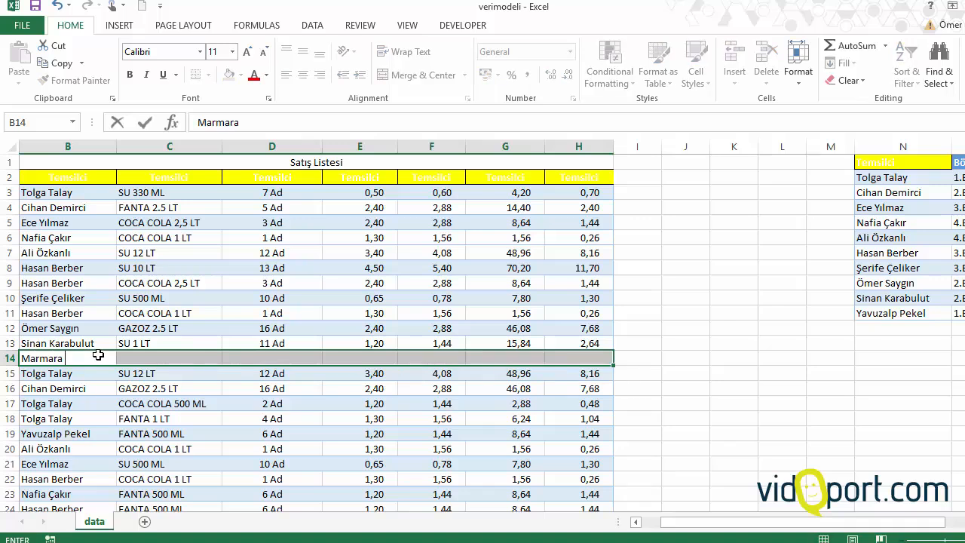
text( Satış Temsilci)
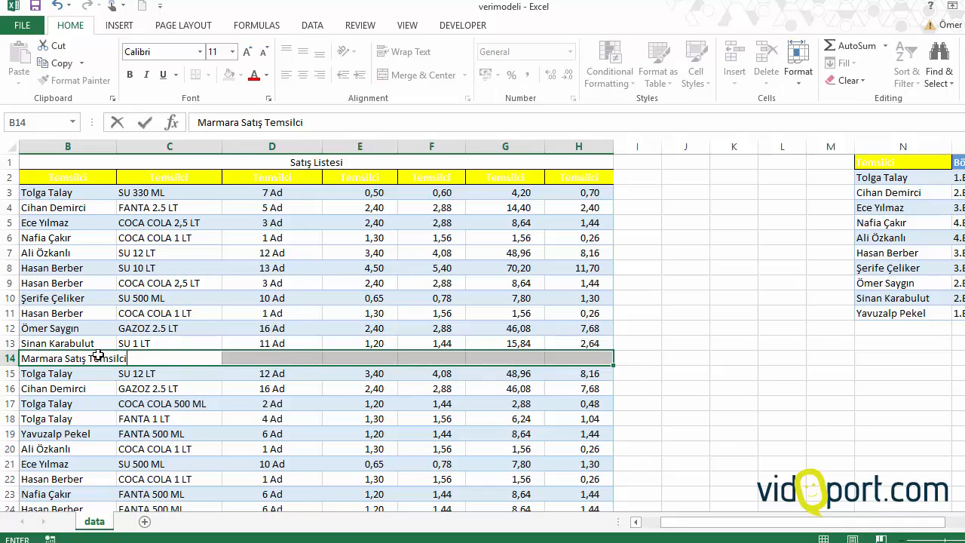
text(leri)
click(87, 421)
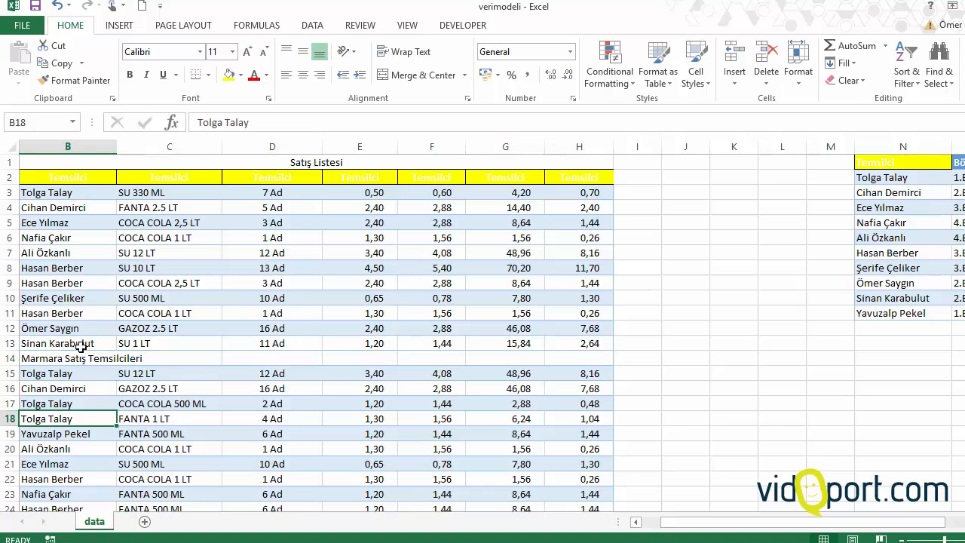
drag(86, 359, 588, 365)
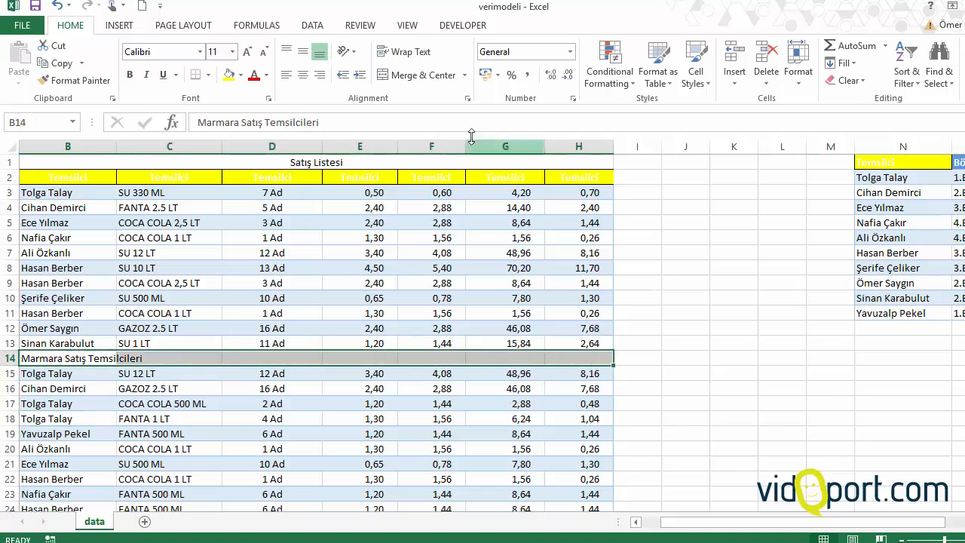
click(423, 76)
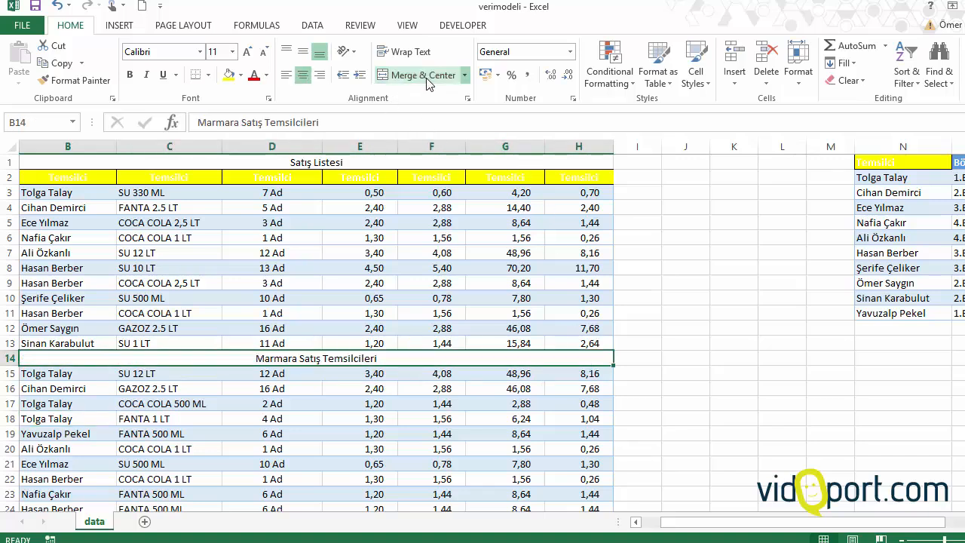
Step: Examine how range selections in column E behave when they cross the merged rows 1 and 14
click(355, 164)
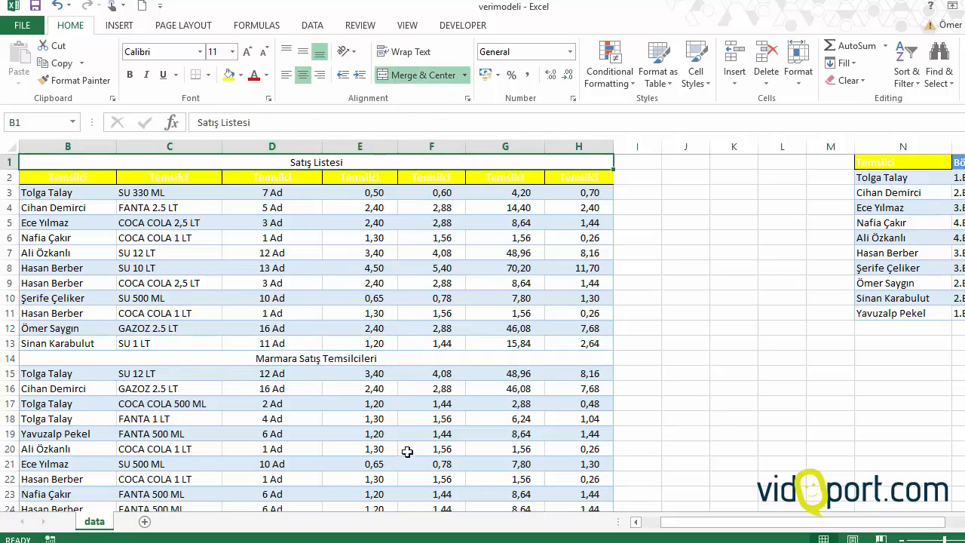
drag(380, 480, 388, 341)
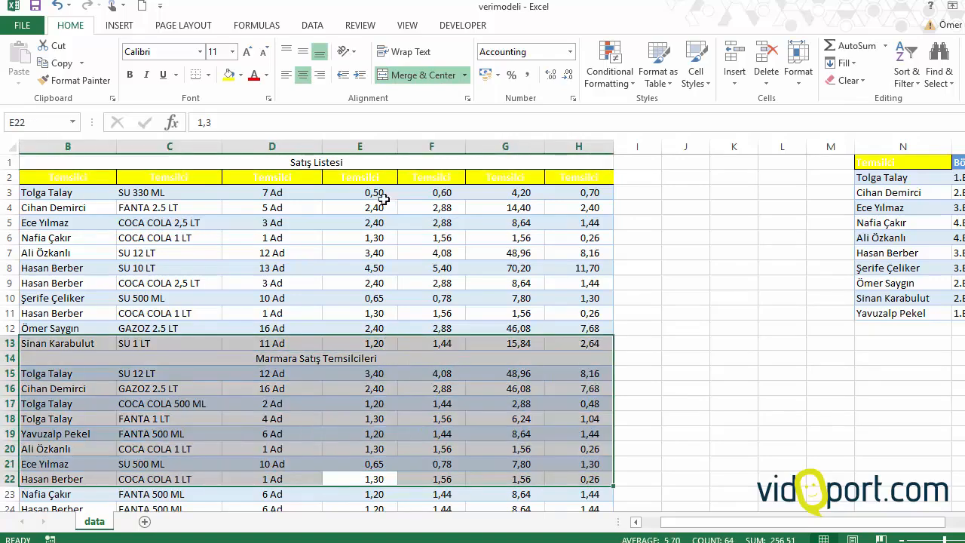
drag(377, 192, 379, 409)
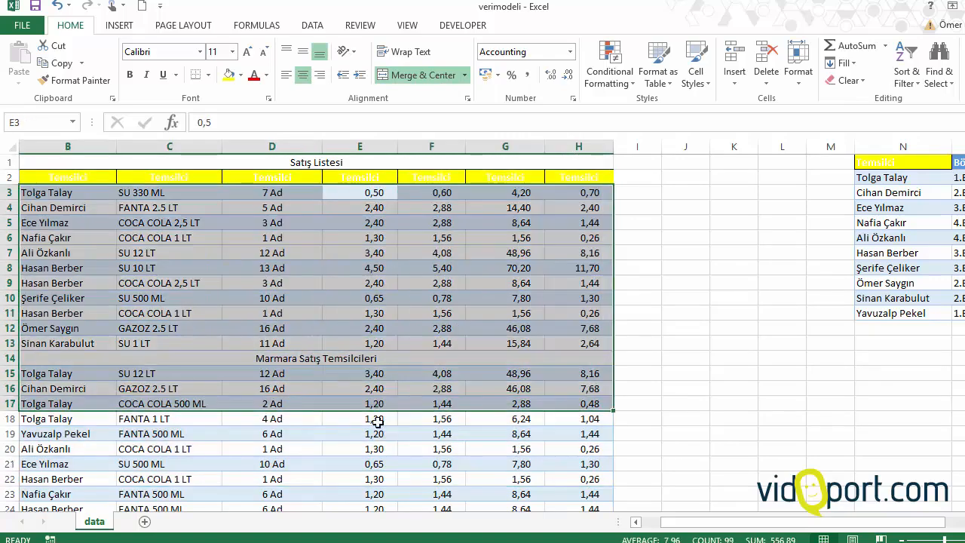
drag(374, 448, 374, 336)
click(372, 226)
drag(372, 225, 375, 356)
drag(369, 461, 382, 267)
drag(367, 219, 373, 160)
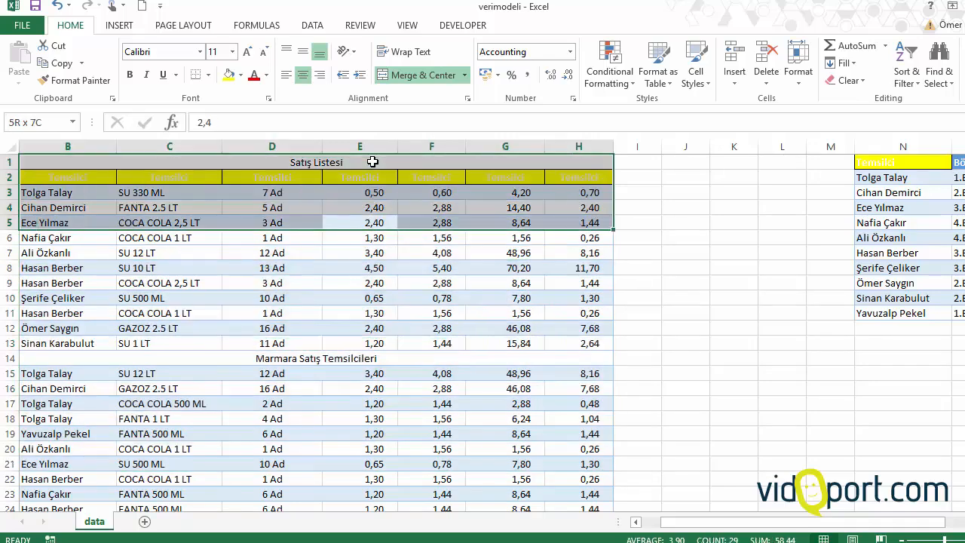
click(369, 265)
click(344, 359)
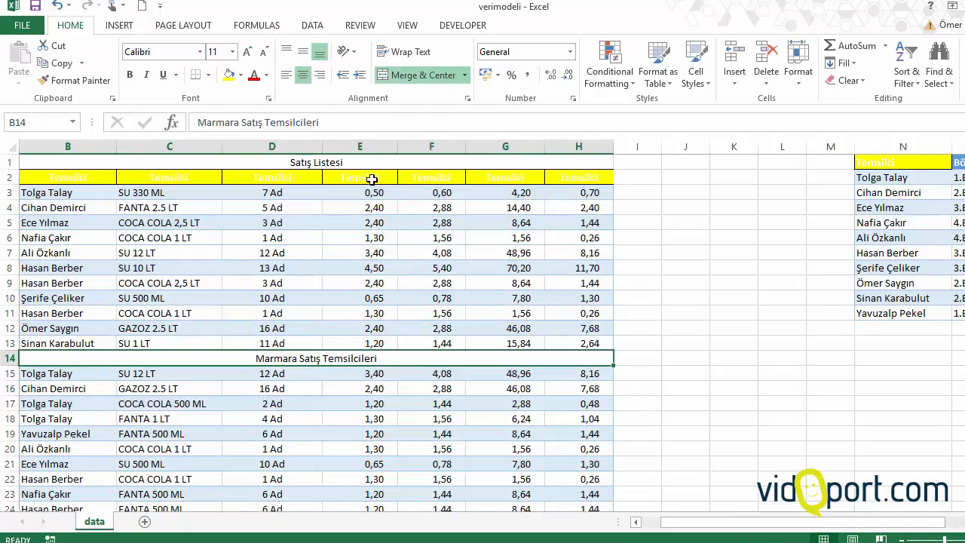
Step: Unmerge the Satış Listesi title in row 1 and the Marmara Satış Temsilcileri heading in row 14
click(328, 163)
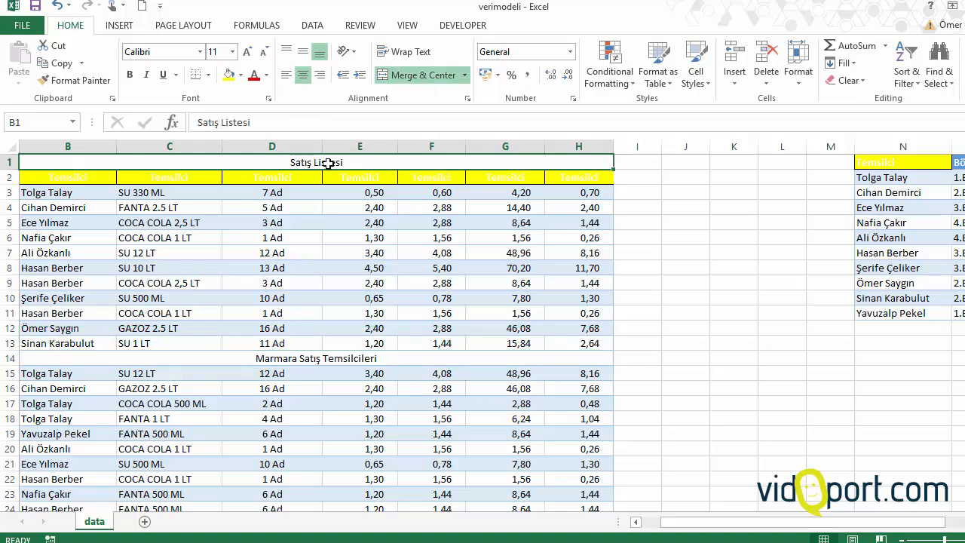
click(415, 76)
click(312, 365)
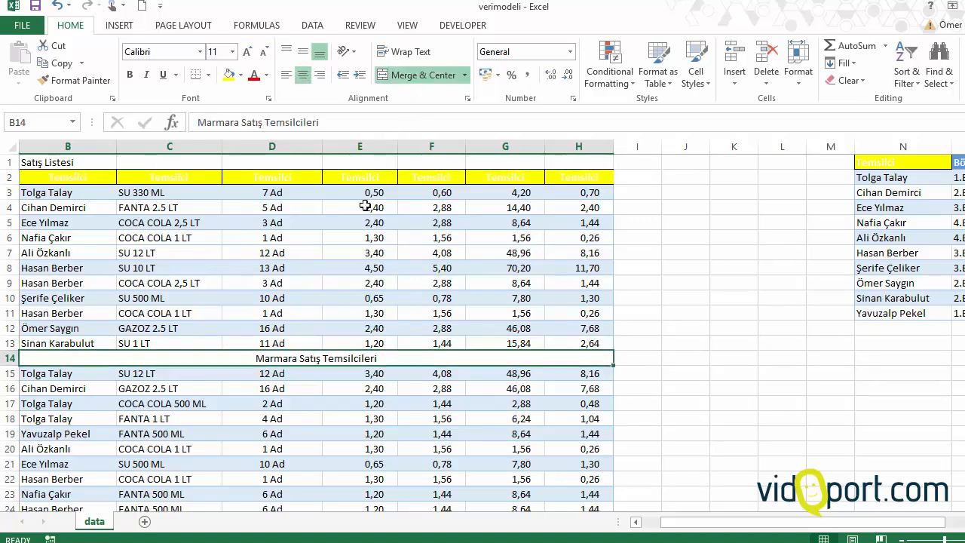
click(414, 75)
click(330, 256)
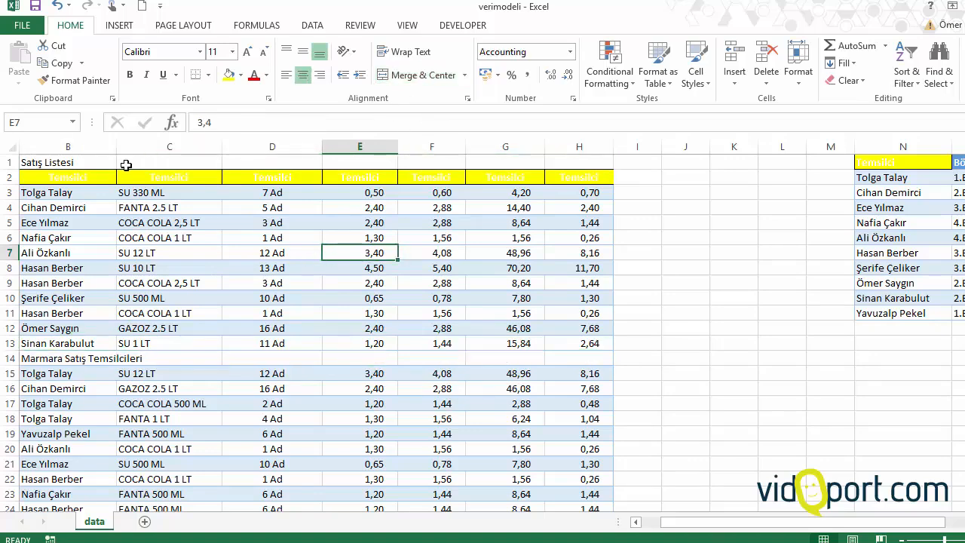
Step: Insert a blank cell above the Tarih header in A1, shifting the column's cells down
drag(60, 161, 22, 176)
click(60, 162)
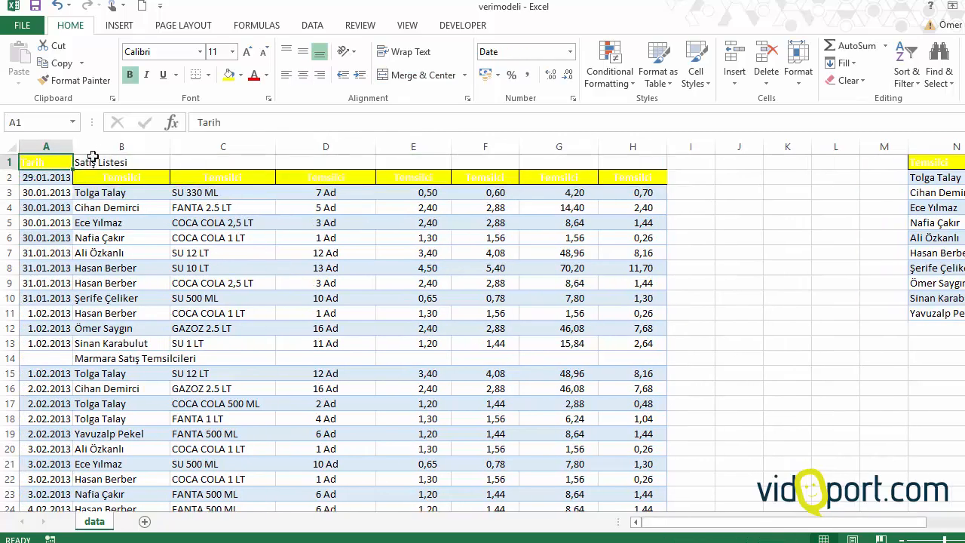
right_click(50, 163)
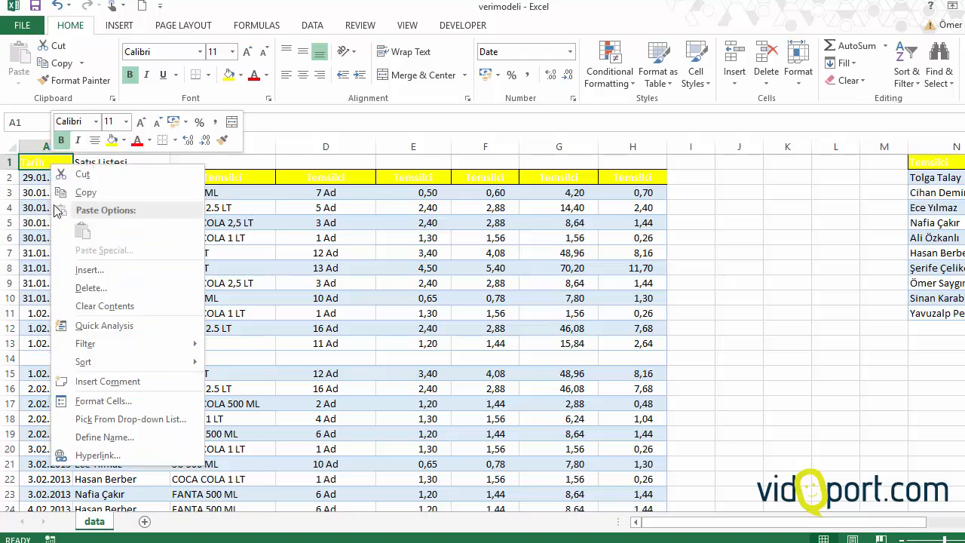
click(90, 272)
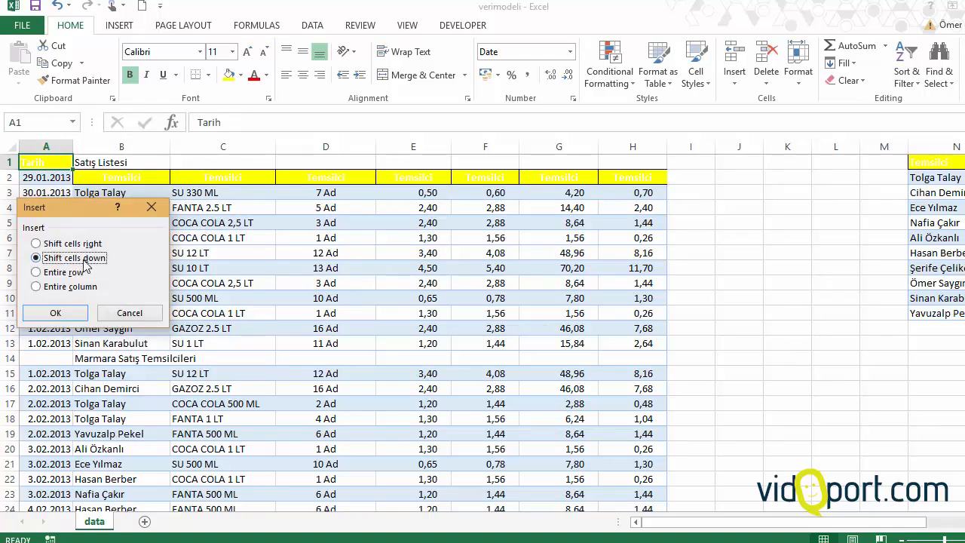
click(64, 315)
Step: Move the Satış Listesi title from B1 to A1 and align it across A1:H1 with Center Across Selection
click(81, 163)
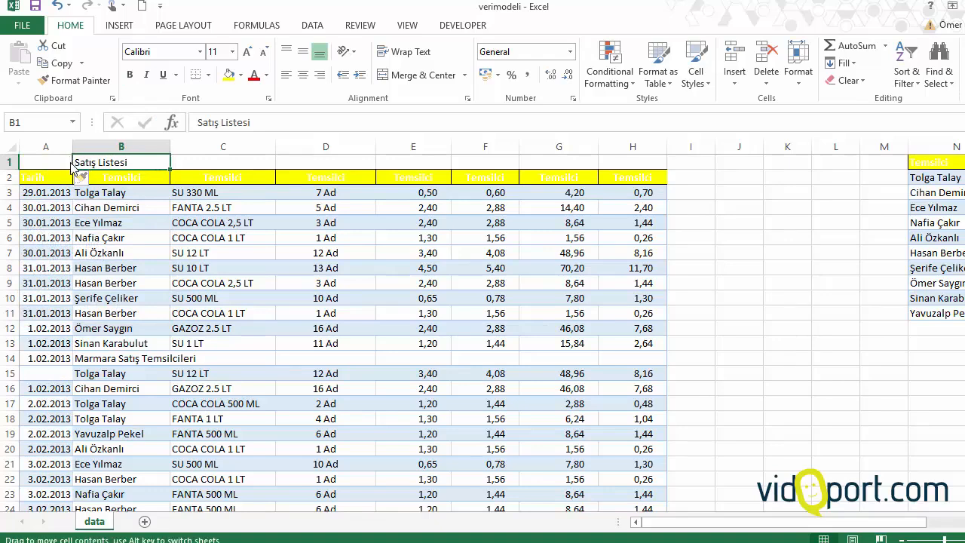
drag(69, 163, 620, 158)
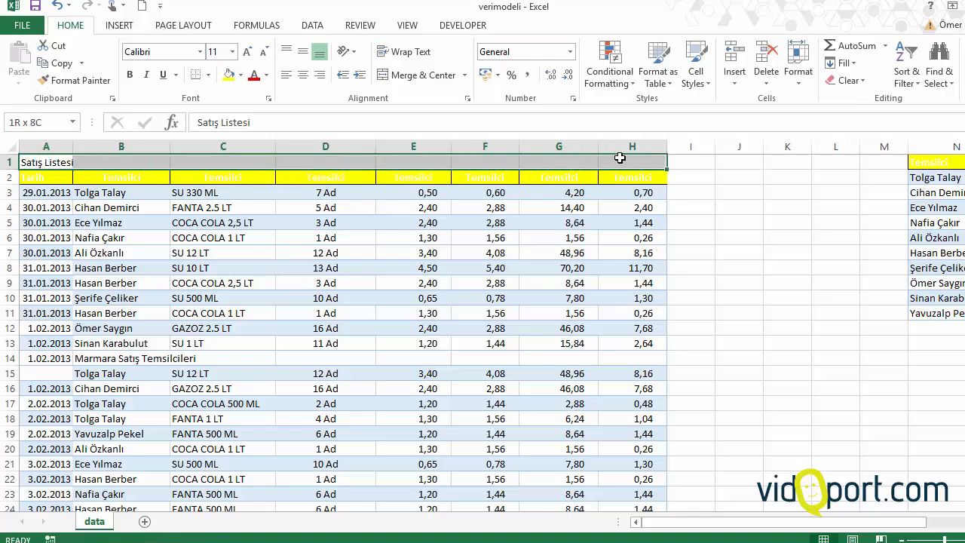
right_click(619, 157)
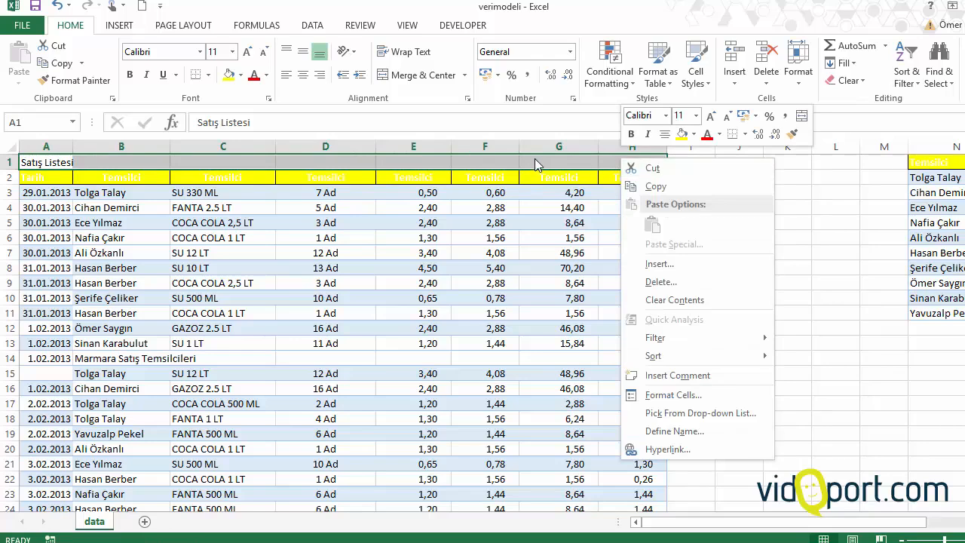
click(690, 398)
drag(635, 209, 358, 105)
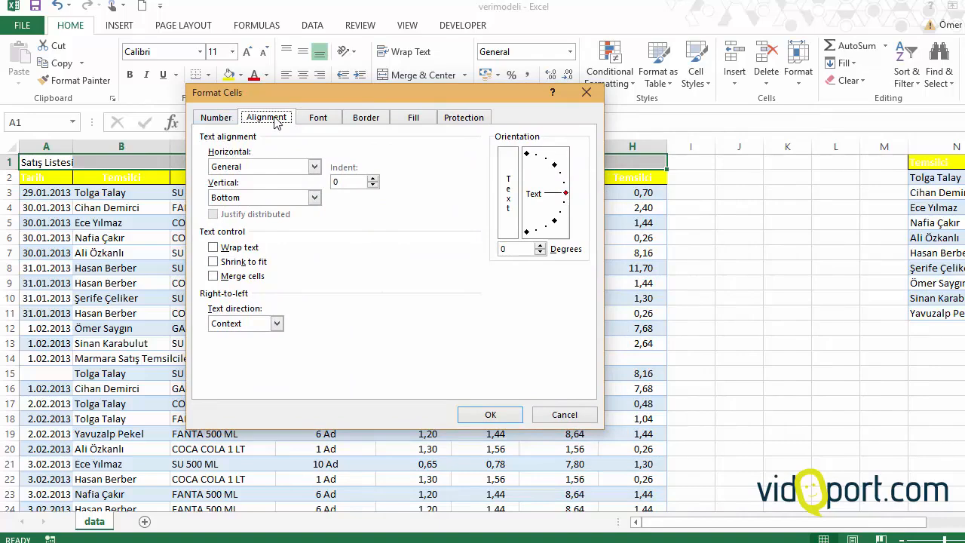
click(232, 167)
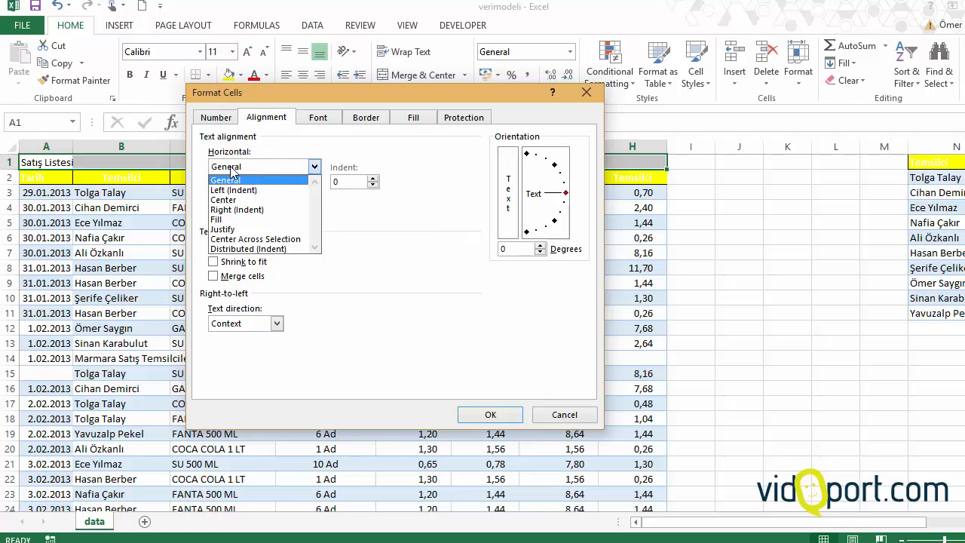
click(285, 239)
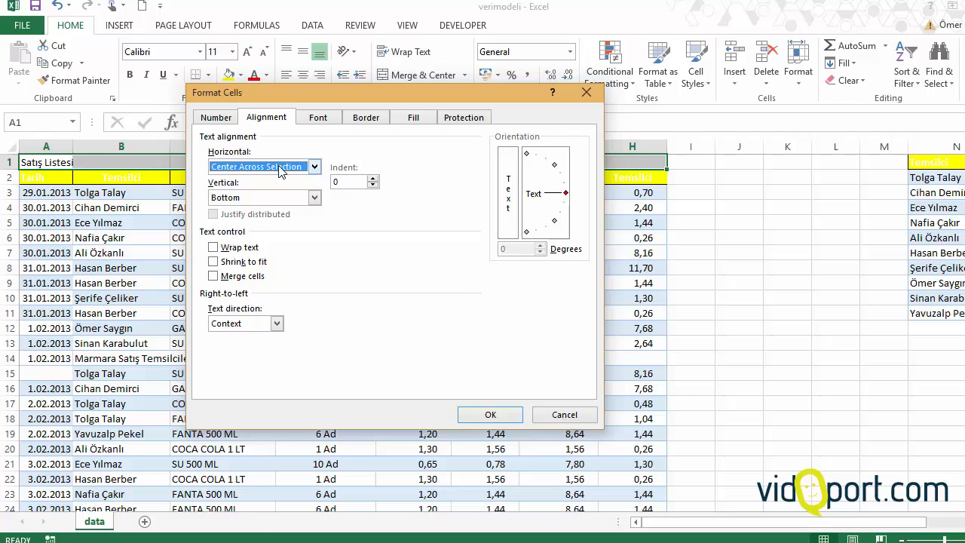
click(507, 416)
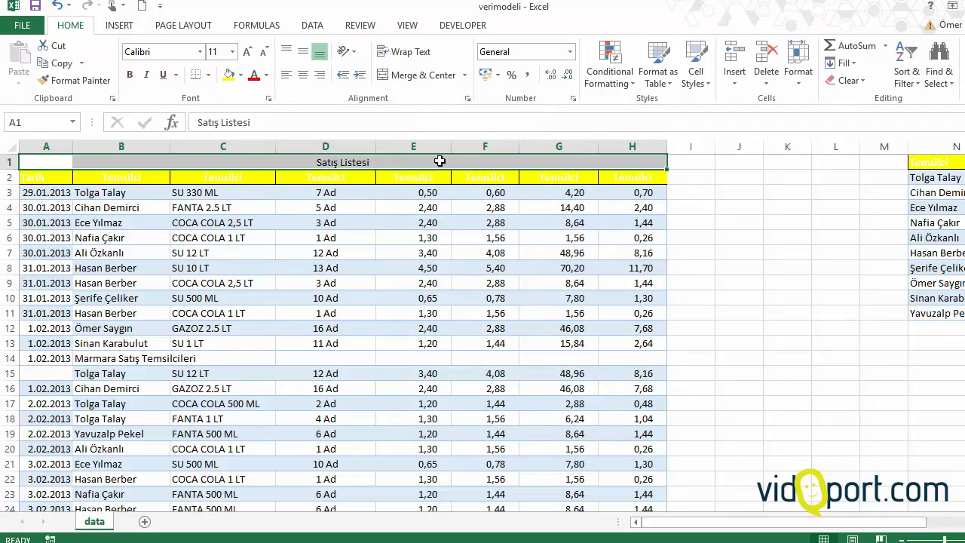
Step: Examine how range selections in columns F, C and B behave when they include the title row 1
click(299, 252)
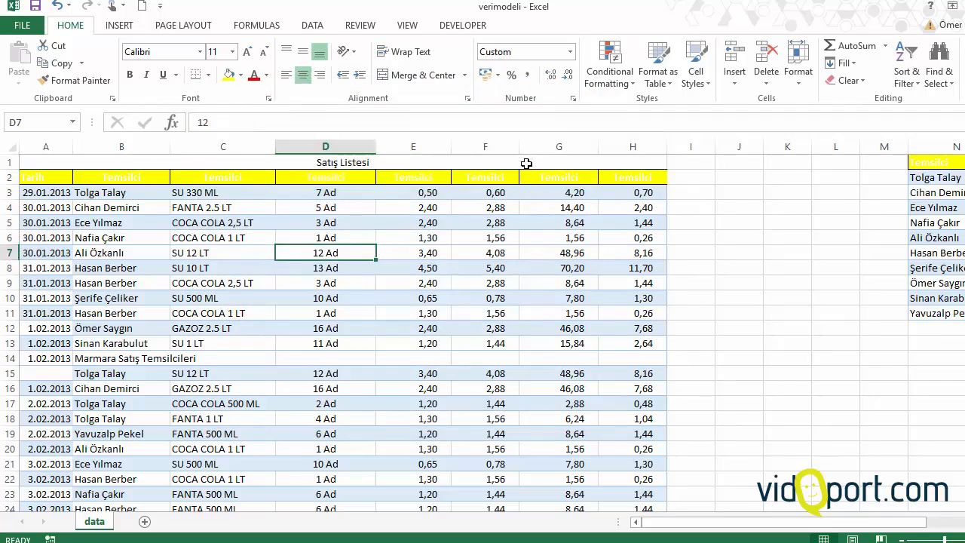
drag(492, 298, 499, 159)
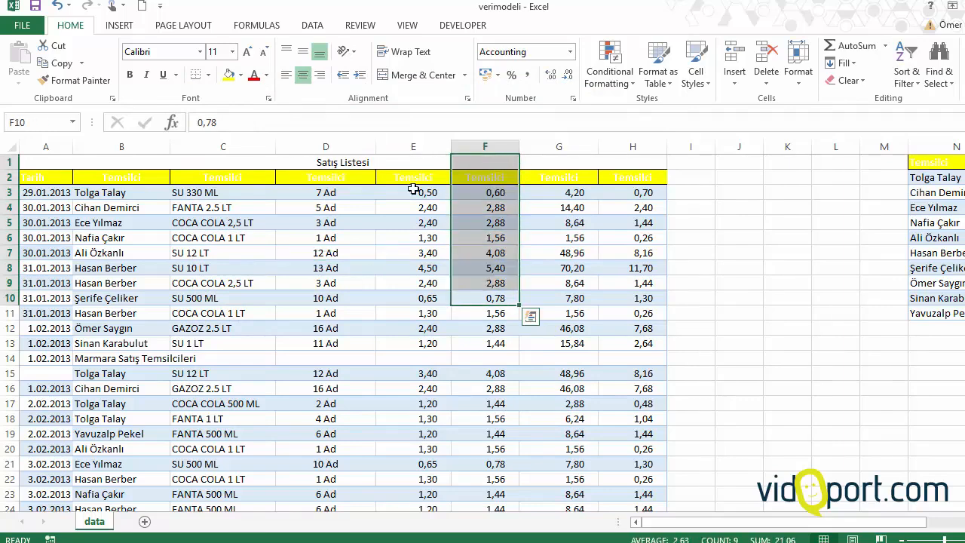
drag(217, 161, 215, 254)
drag(128, 158, 125, 213)
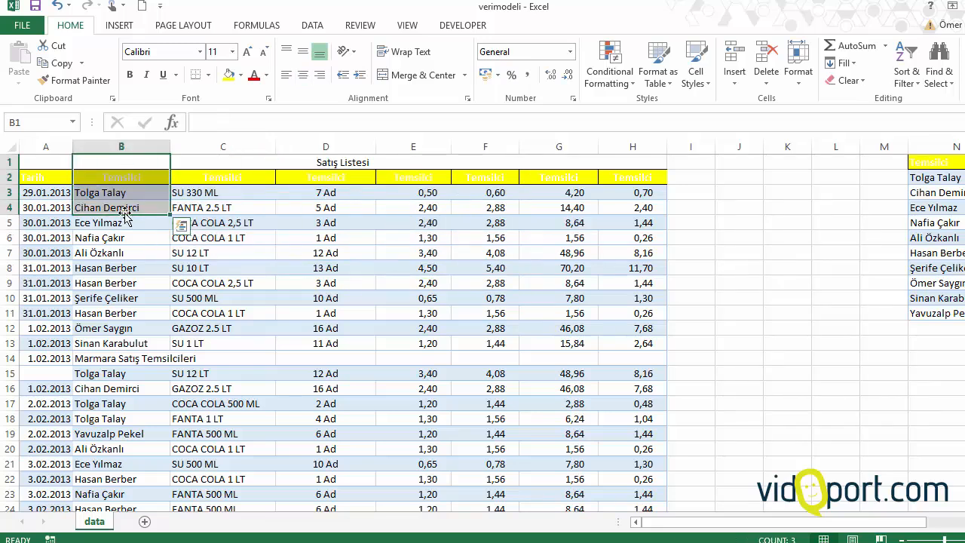
click(125, 236)
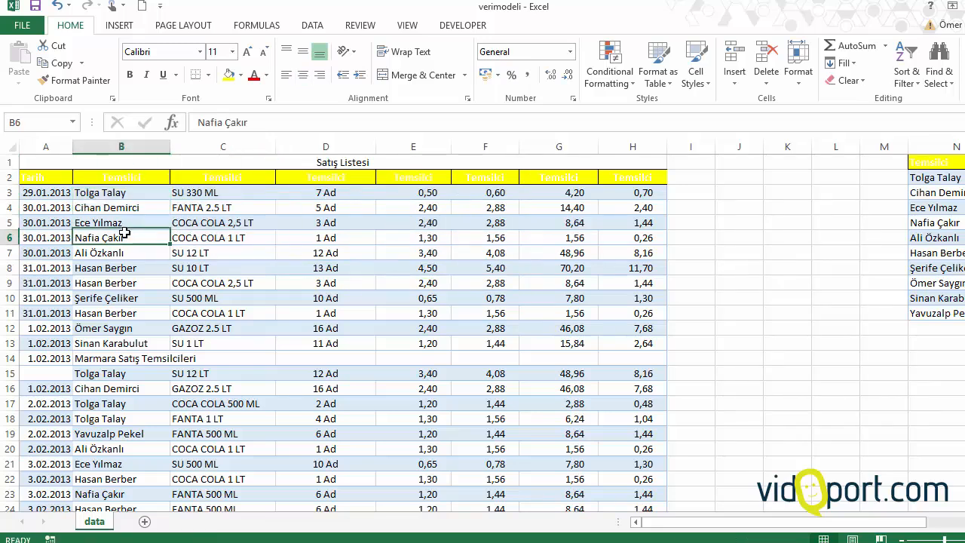
Step: Clear the date in A14 and move the Marmara Satış Temsilcileri heading from B14 to A14
click(48, 360)
key(Delete)
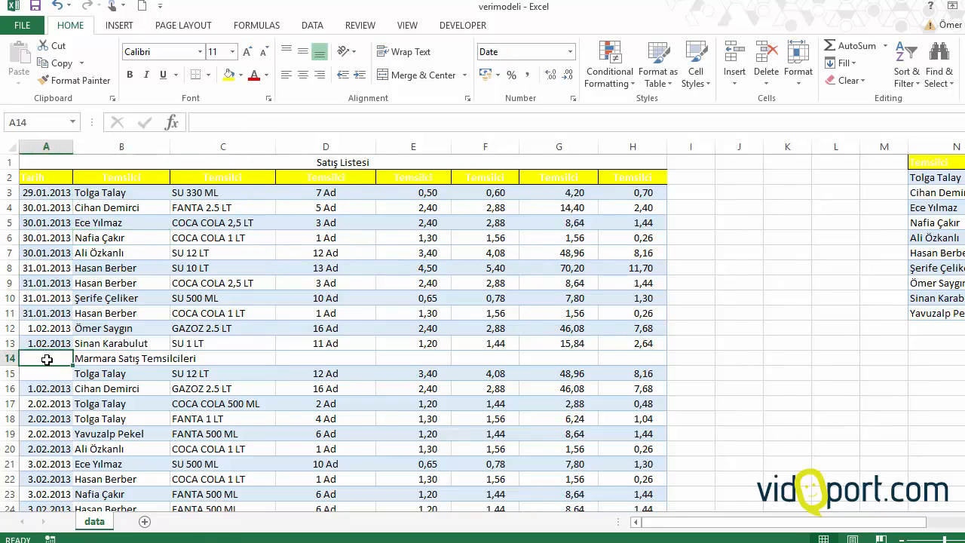
click(77, 359)
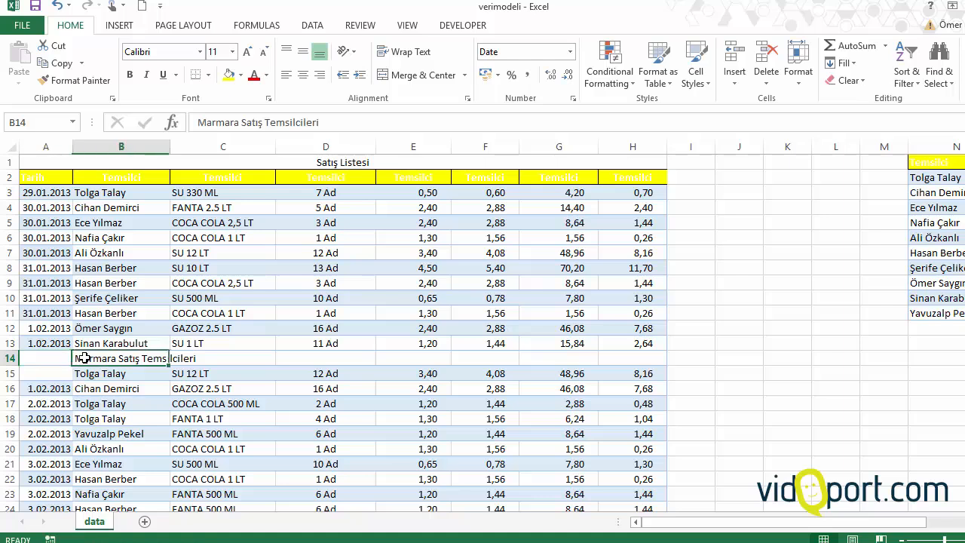
drag(71, 360, 660, 360)
right_click(642, 355)
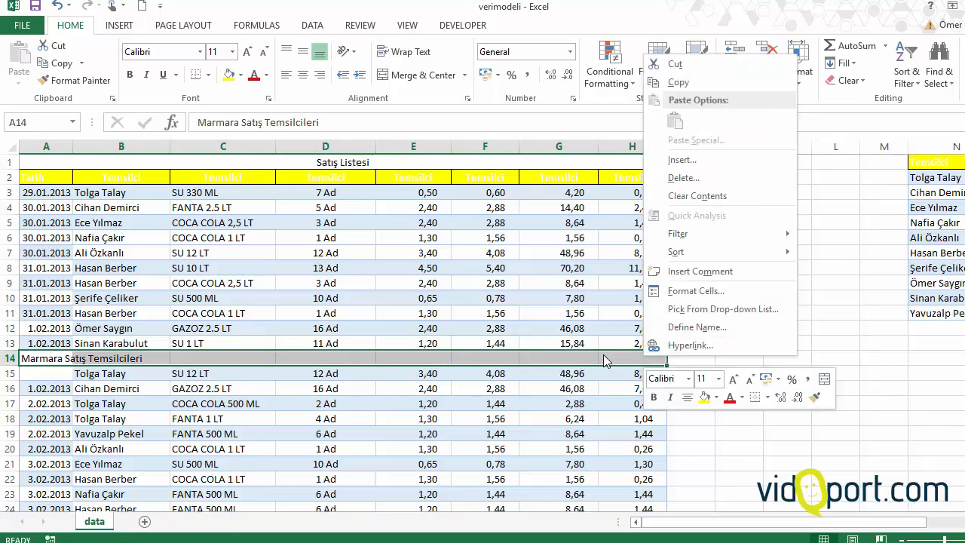
click(469, 99)
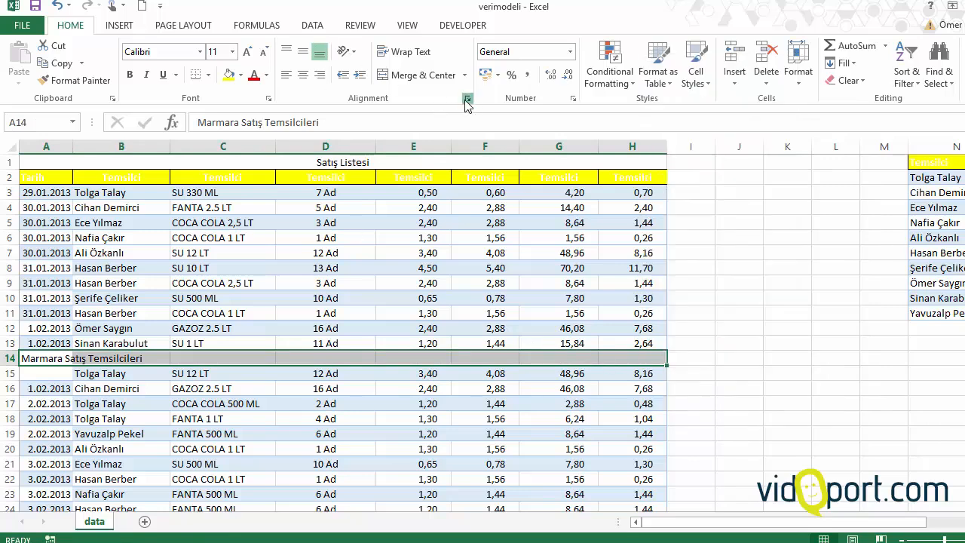
click(469, 98)
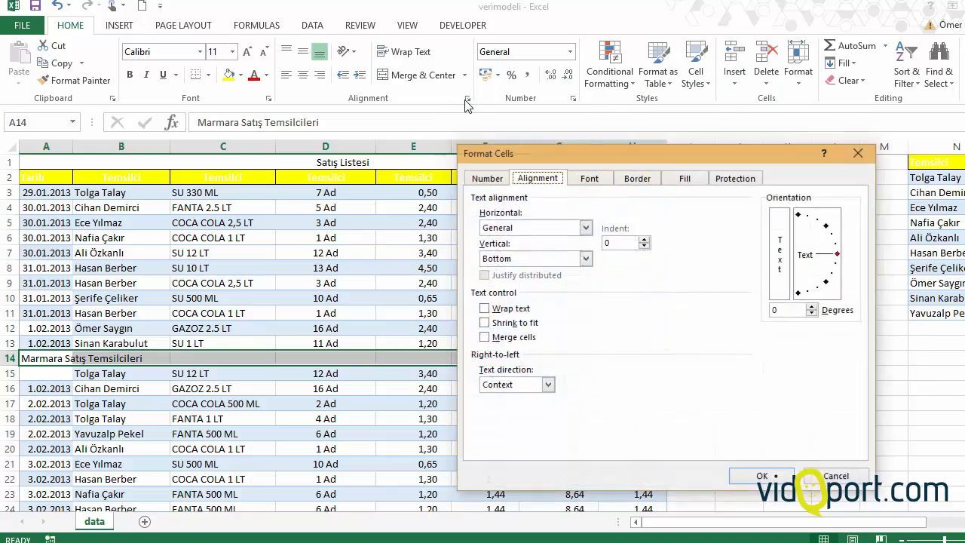
click(859, 155)
Step: Align the Marmara Satış Temsilcileri heading across A14:H14 with Center Across Selection
right_click(509, 367)
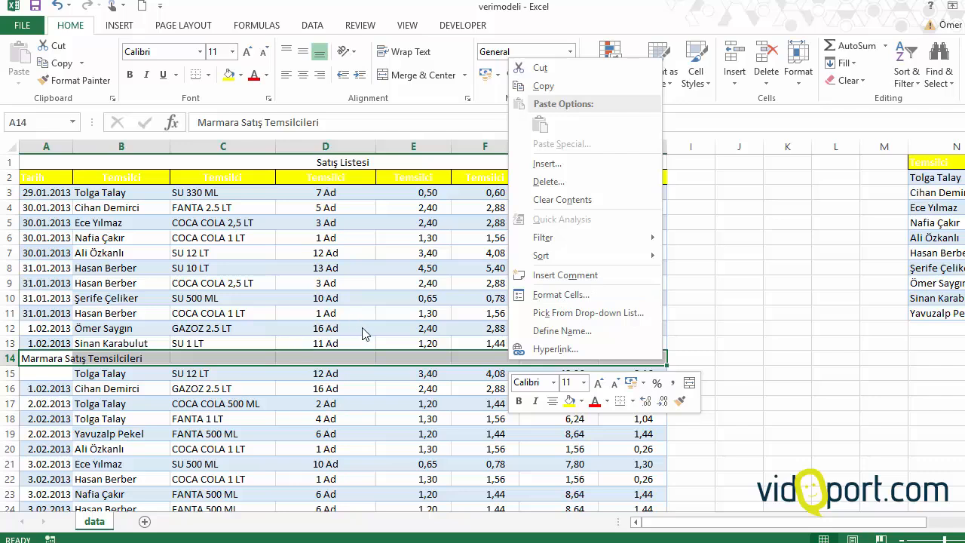
click(552, 295)
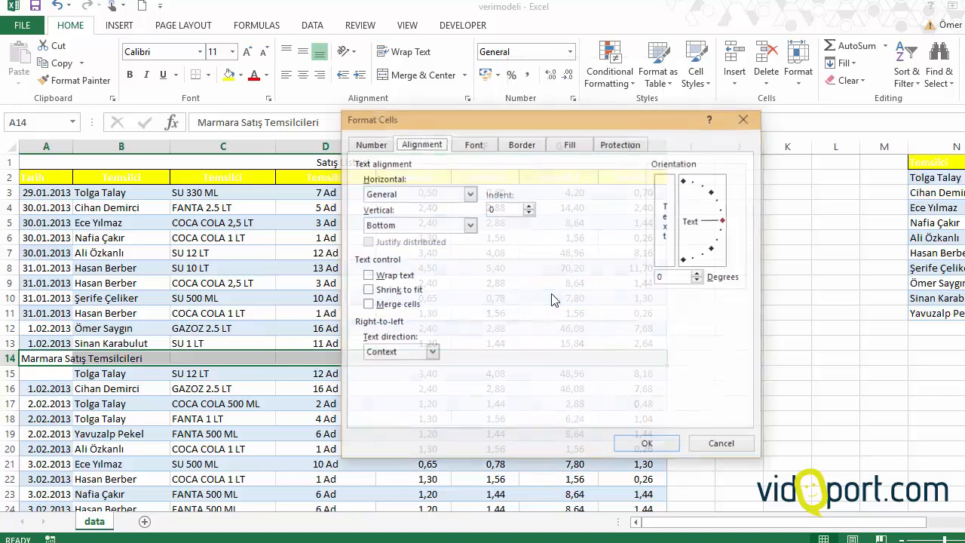
drag(424, 119, 237, 73)
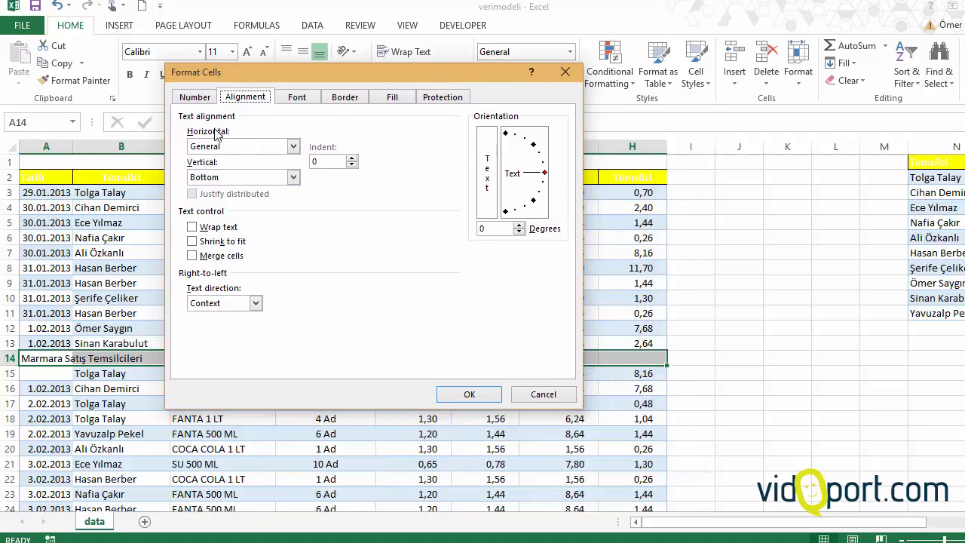
click(293, 146)
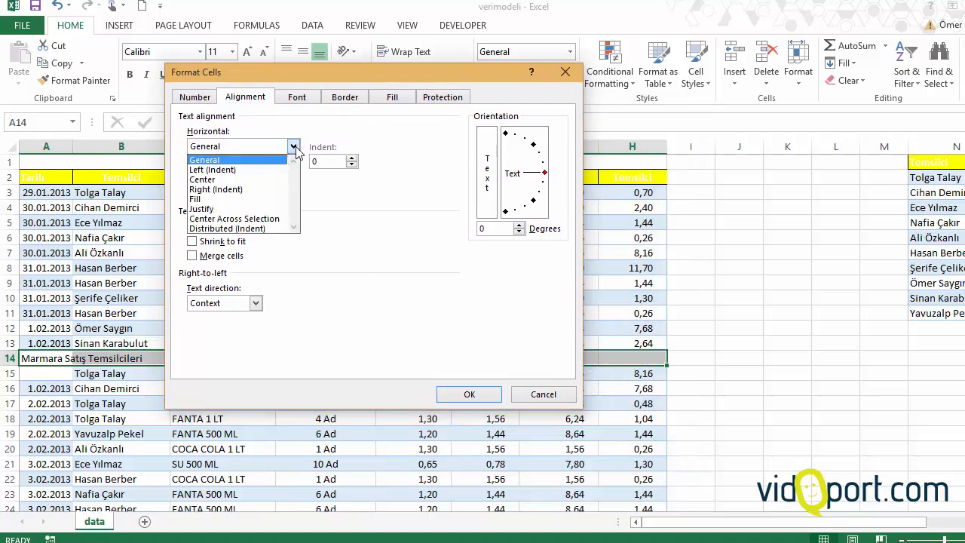
click(276, 219)
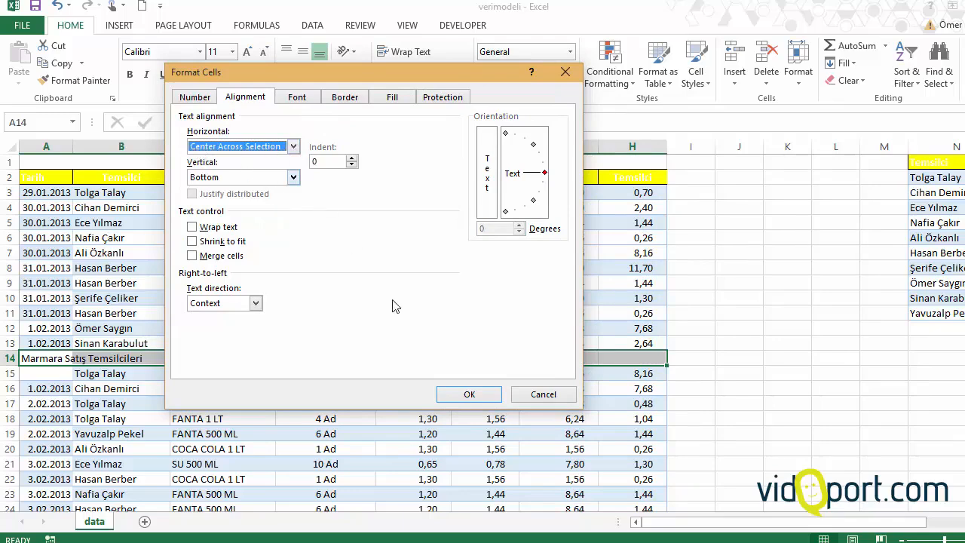
click(471, 393)
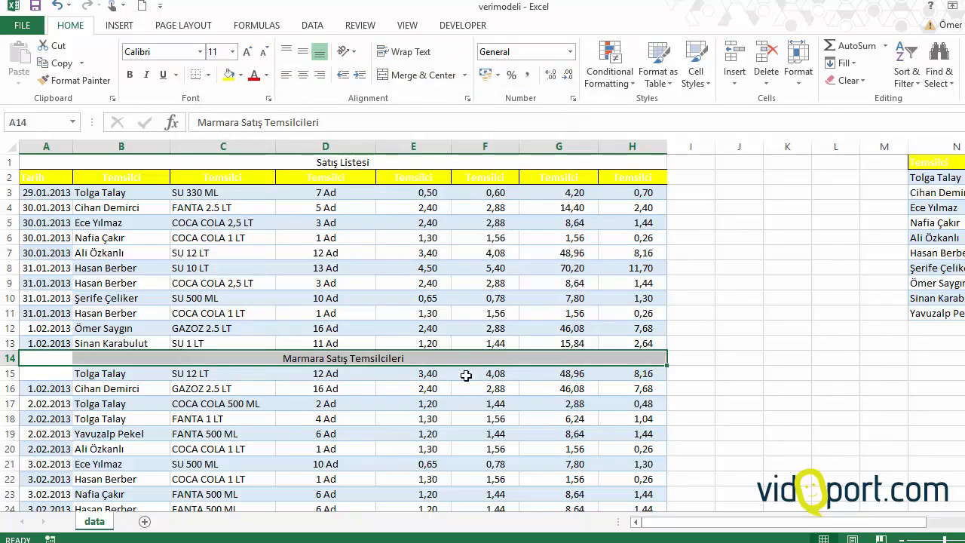
Step: Examine how range selections in columns B to F behave when they cross the centered heading rows 1 and 14
click(222, 388)
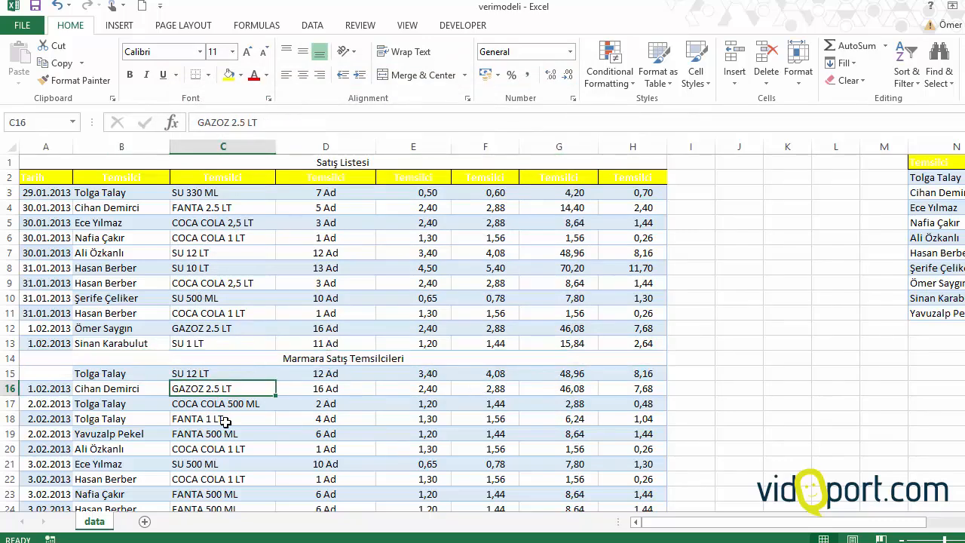
drag(426, 222, 422, 343)
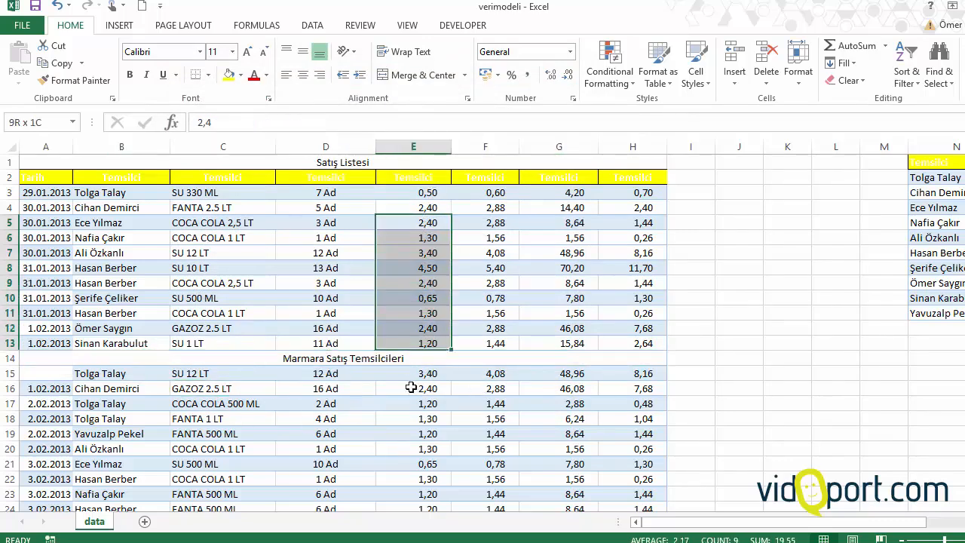
drag(411, 388, 413, 507)
drag(338, 449, 368, 135)
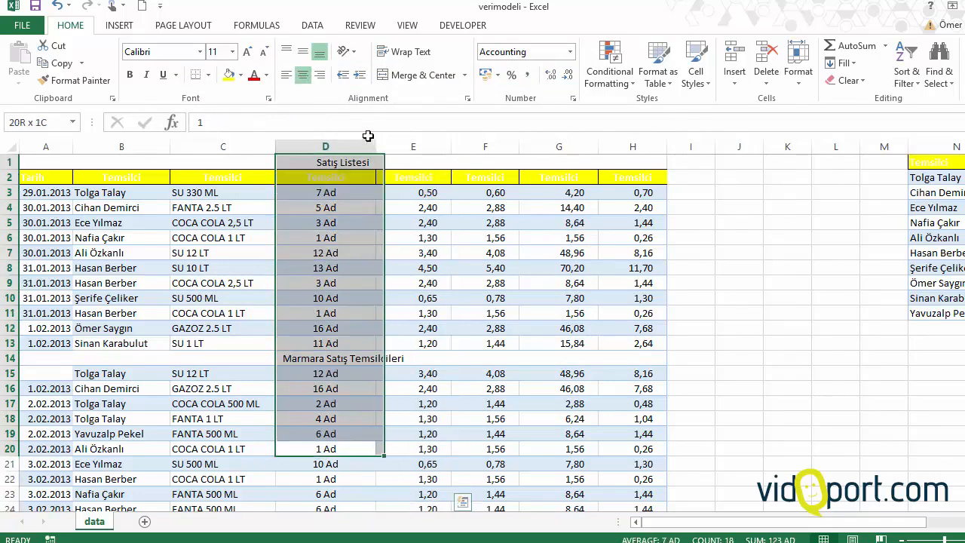
drag(125, 447, 146, 213)
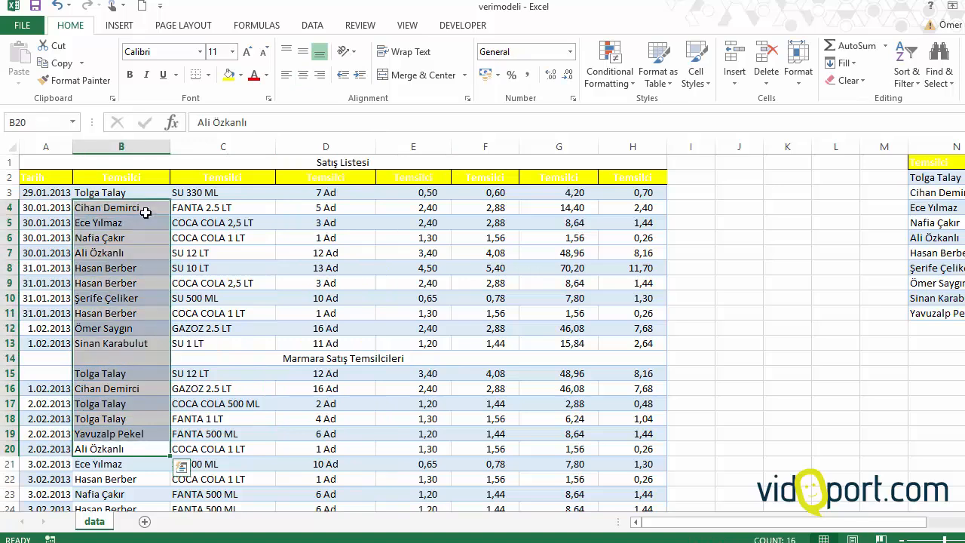
drag(226, 255, 226, 441)
drag(345, 315, 341, 434)
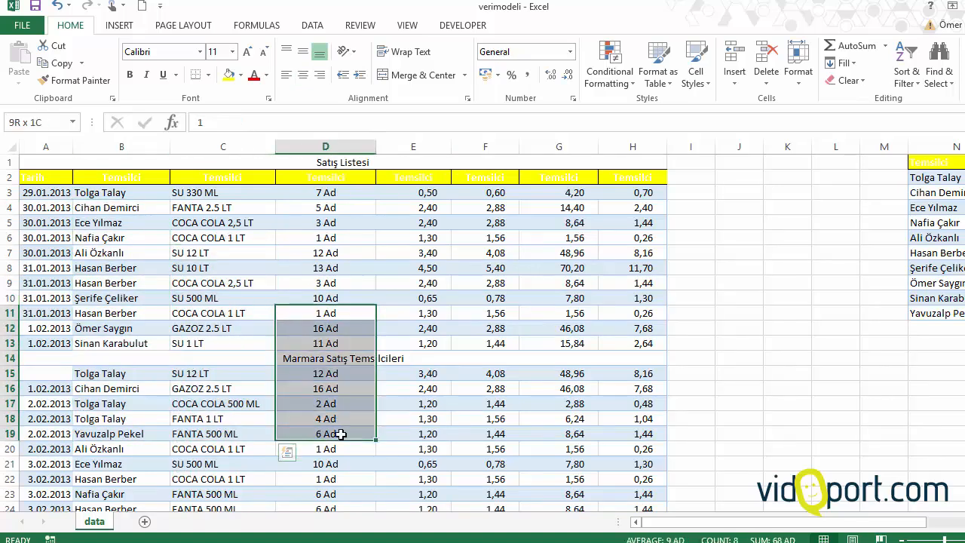
drag(478, 299, 499, 419)
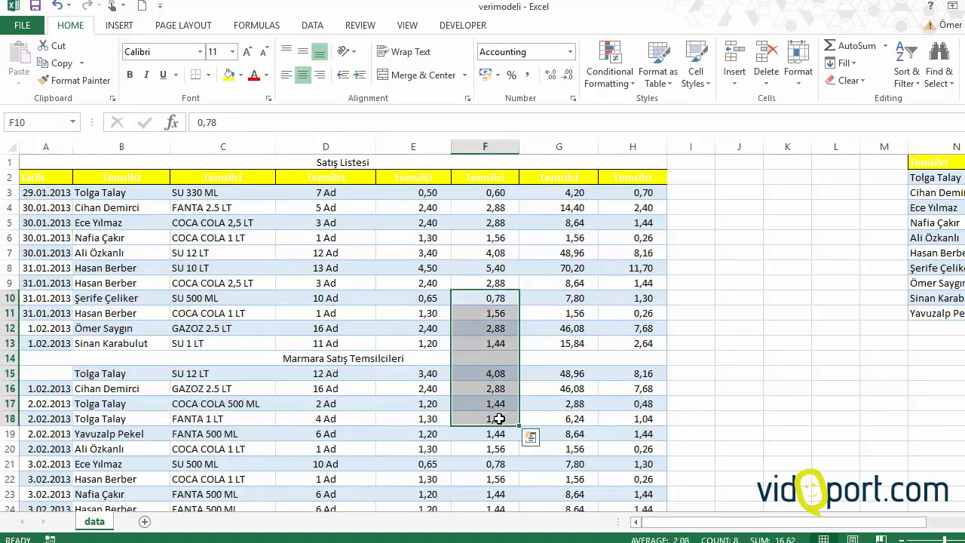